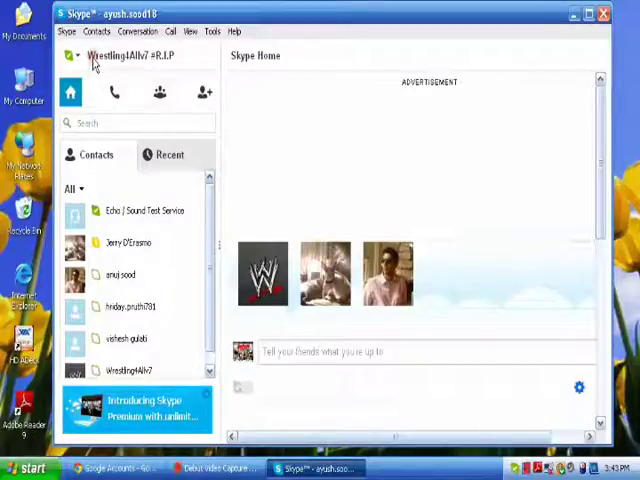
Open your own profile page, review its details, and put the display name into edit mode.
left_click(95, 58)
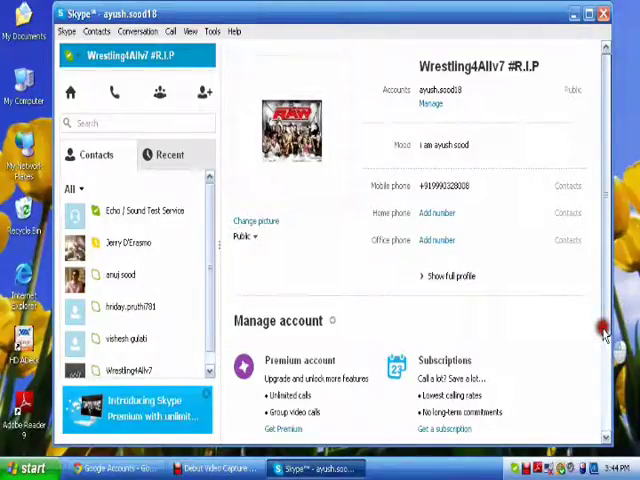
left_click_drag(606, 300, 604, 350)
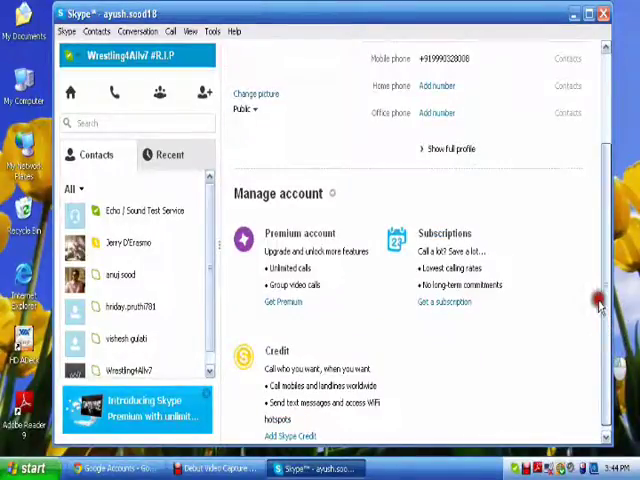
scroll(600, 300, "up", 4)
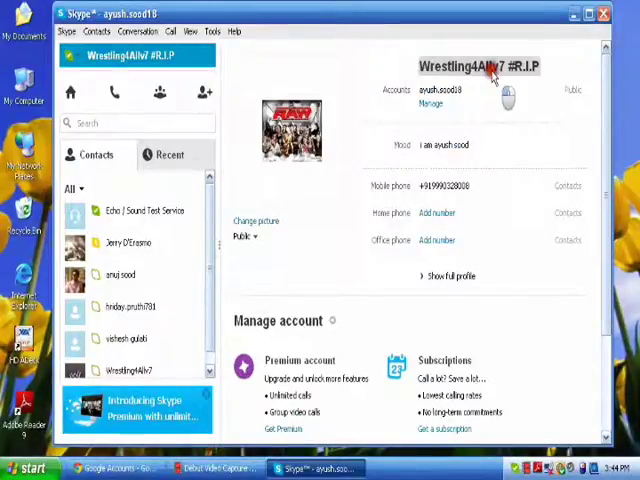
left_click(492, 68)
Replace the display name 'Wrestling4Allv7 #R.I.P' with 'Test' and confirm it.
key("BackSpace")
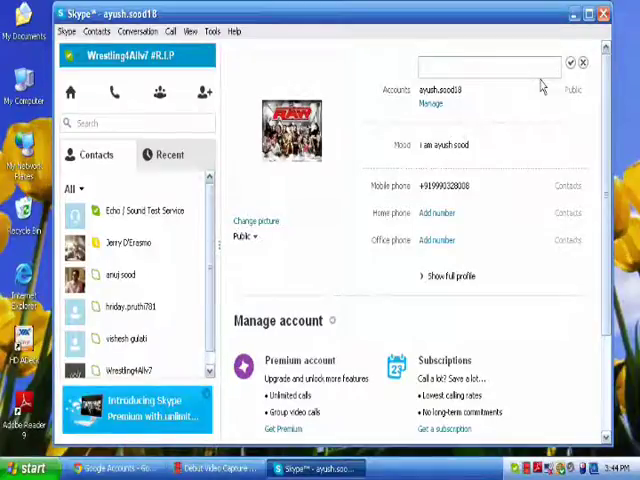
type("Bo")
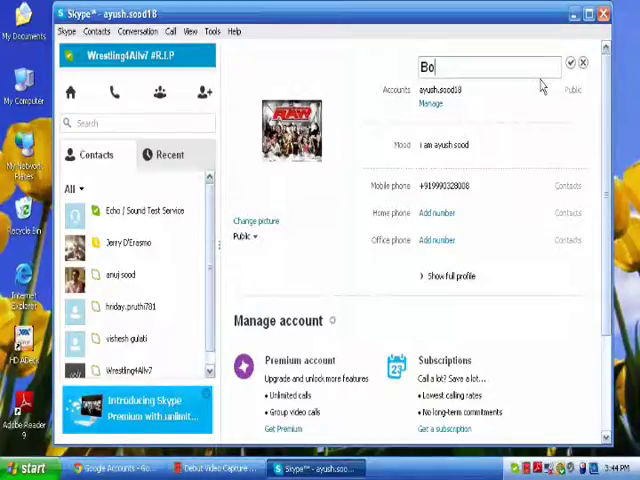
type("y")
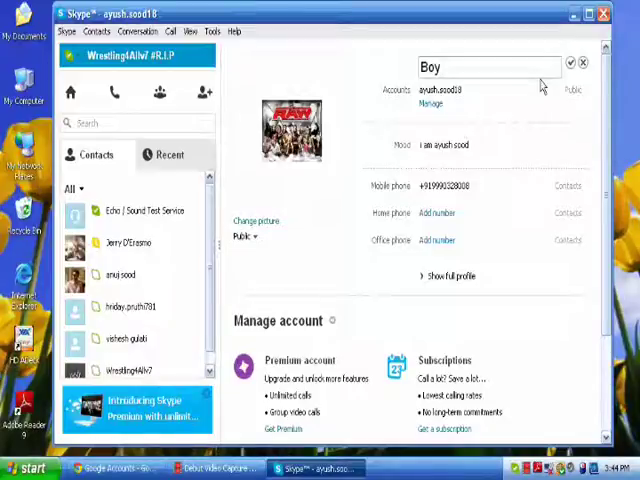
key("BackSpace")
key("BackSpace")
key("BackSpace")
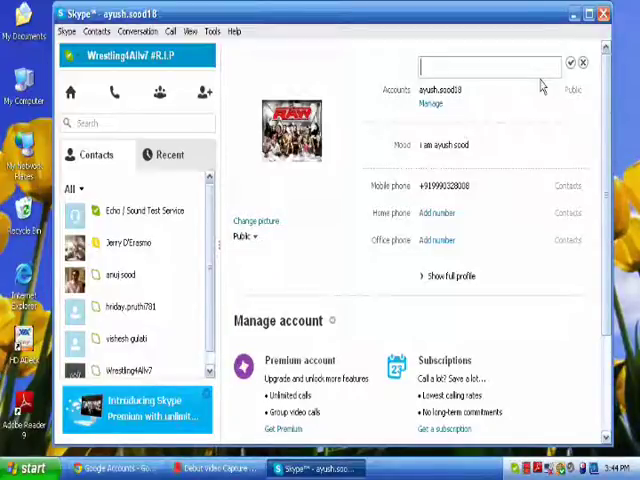
type("Te")
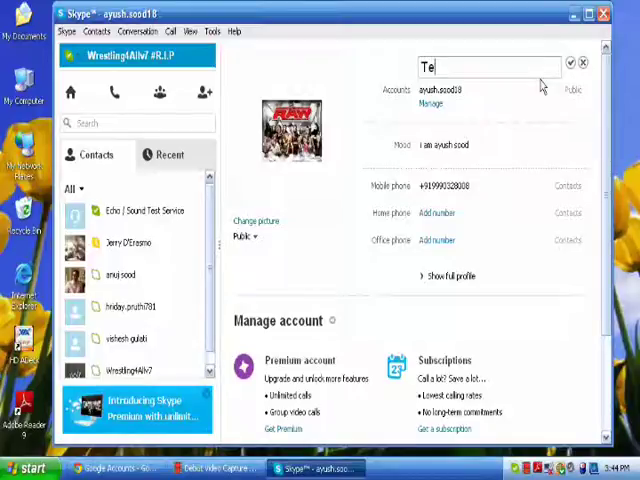
type("st")
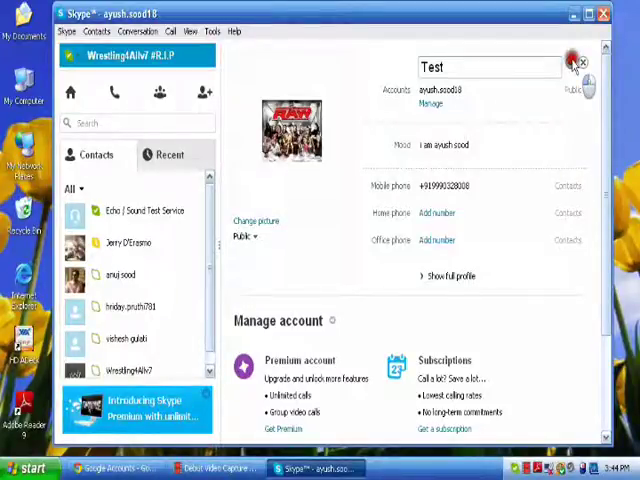
left_click(573, 62)
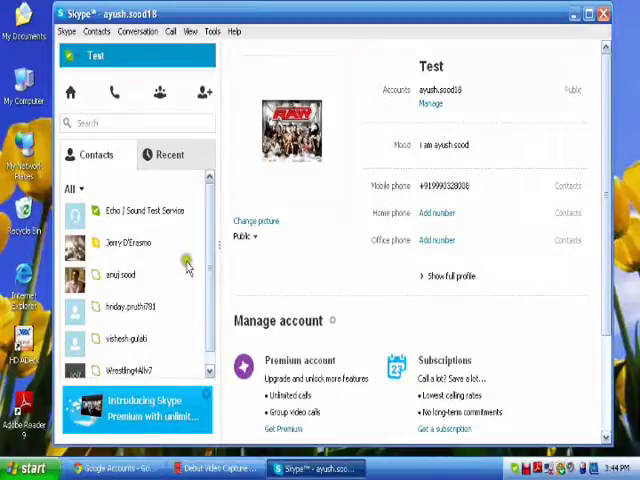
Return to Skype Home, with the 'Test' profile name shown above the contact list.
left_click(70, 92)
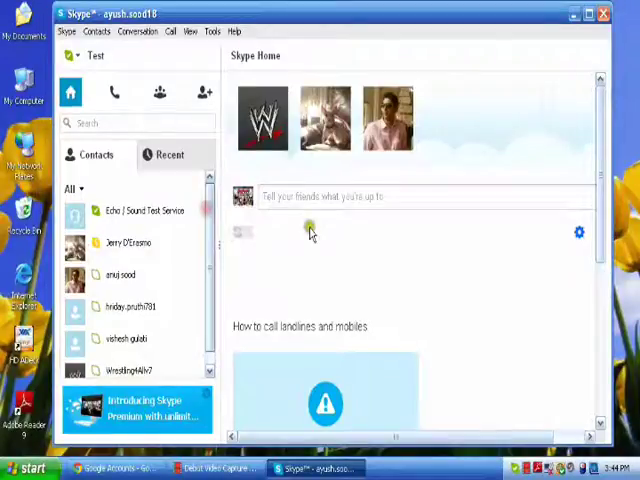
left_click(310, 196)
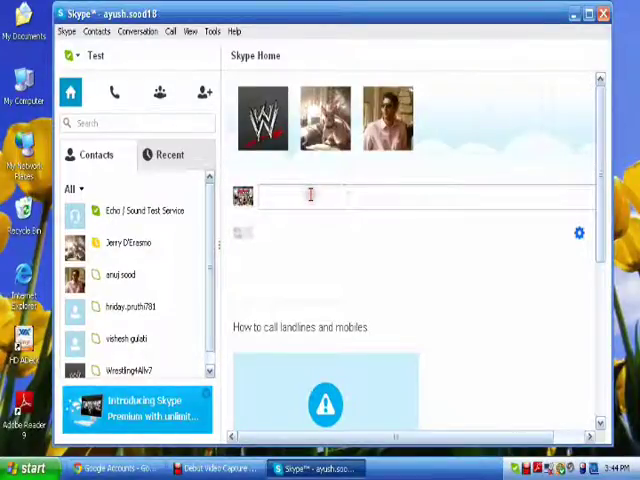
left_click(258, 216)
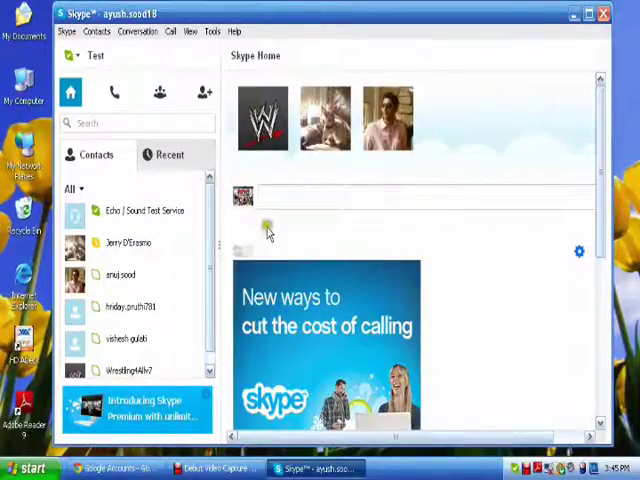
left_click_drag(598, 200, 598, 255)
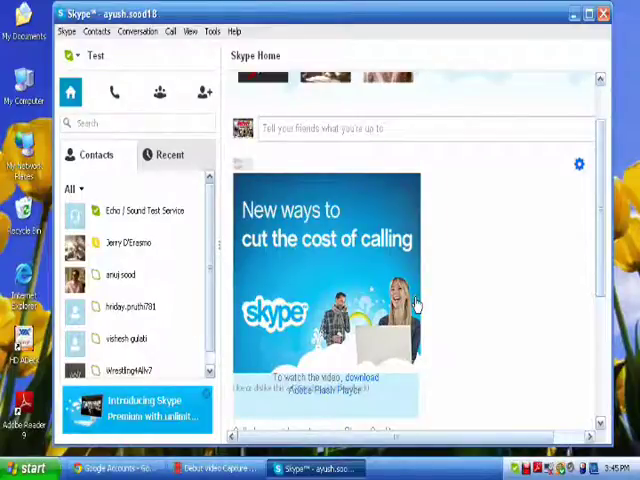
left_click_drag(603, 258, 604, 278)
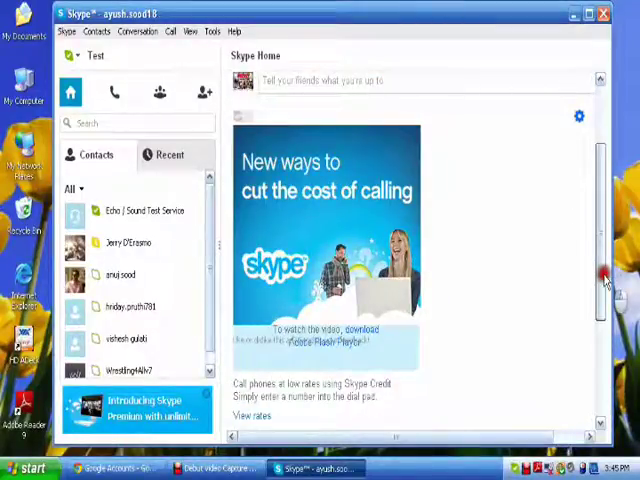